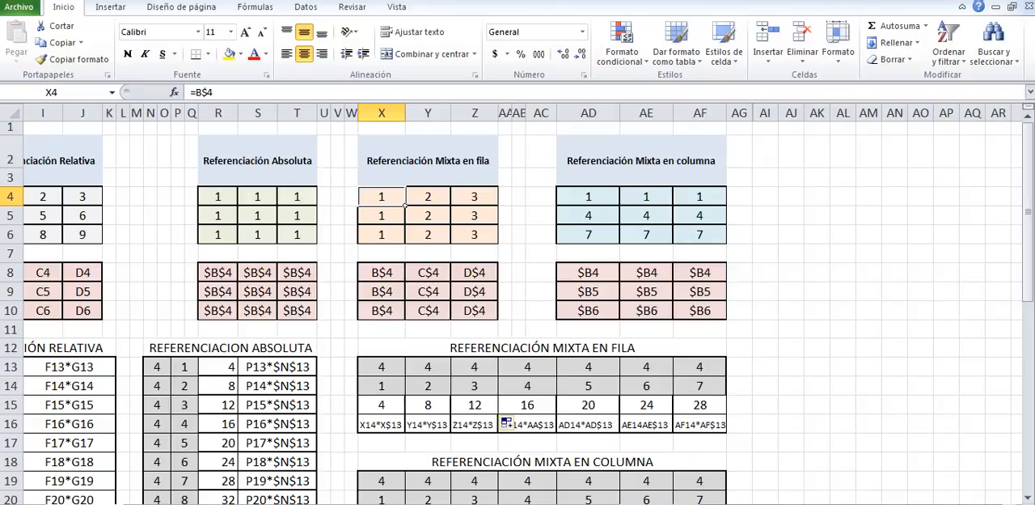
# Fill the =B$4 formula from X4 across and down through Z6 in the Referenciación Mixta en fila table.
pyautogui.click(451, 204)
pyautogui.click(403, 202)
pyautogui.press('Right')
pyautogui.press('Left')
pyautogui.moveTo(405, 205); pyautogui.dragTo(498, 243)
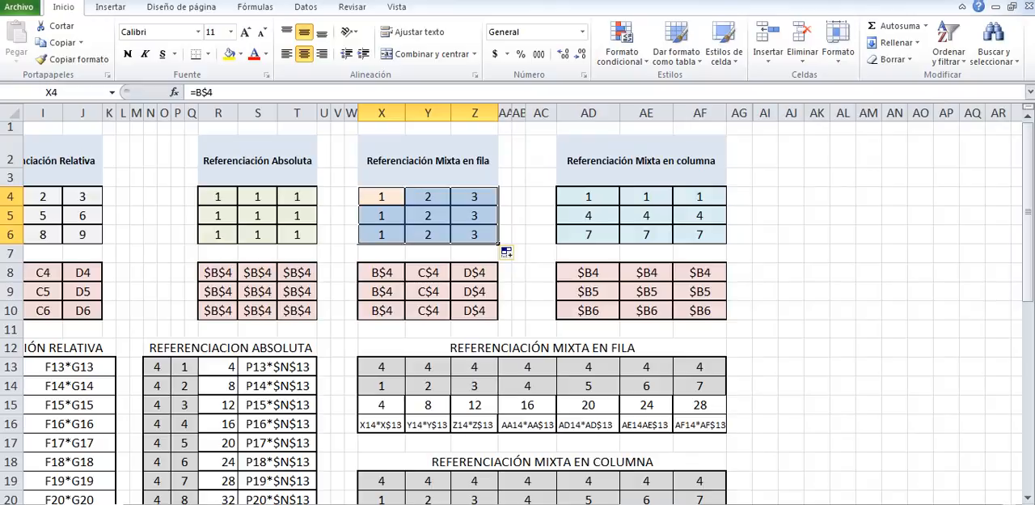
# Examine the row-mixed reference formulas cell by cell across X4:Z6 in the Referenciación Mixta en fila table.
pyautogui.click(404, 203)
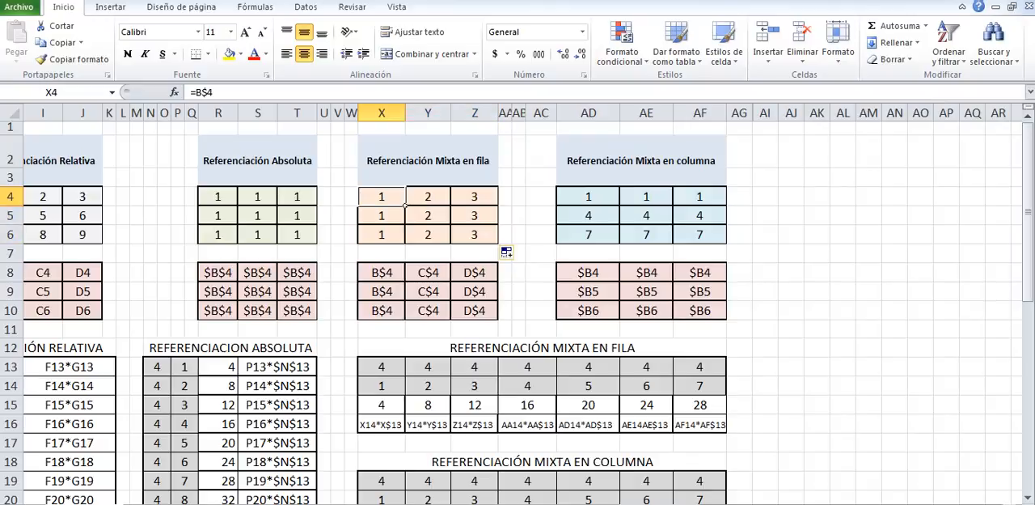
pyautogui.click(428, 196)
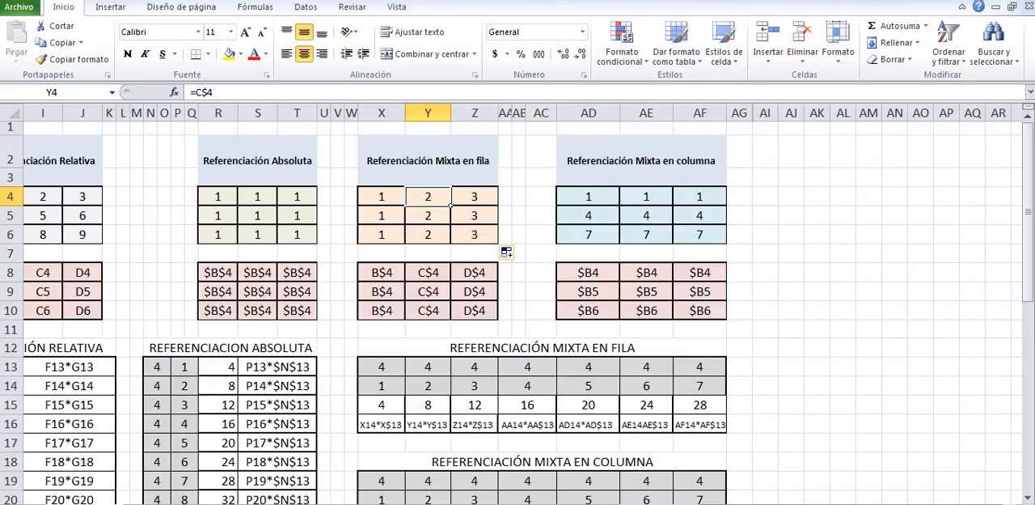
pyautogui.click(497, 204)
pyautogui.click(404, 223)
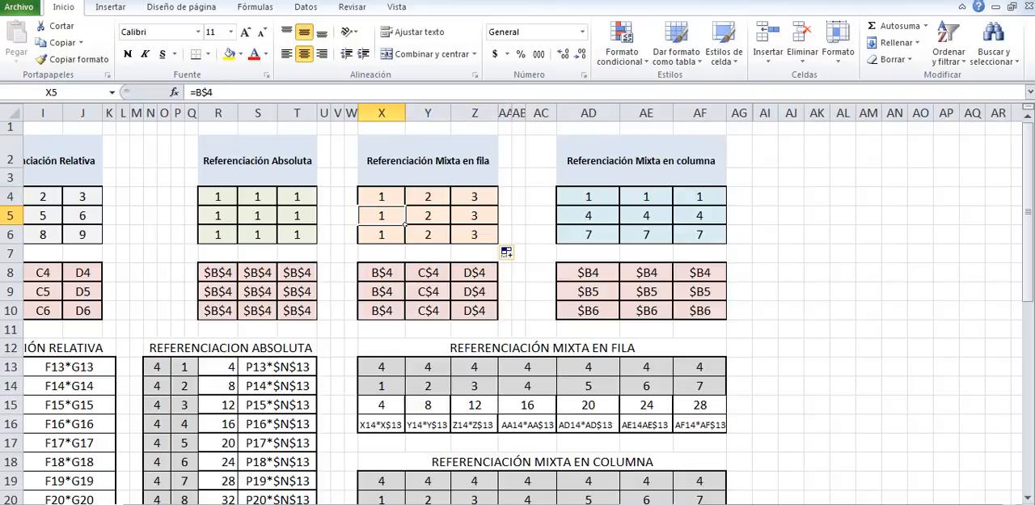
pyautogui.click(437, 218)
pyautogui.click(497, 222)
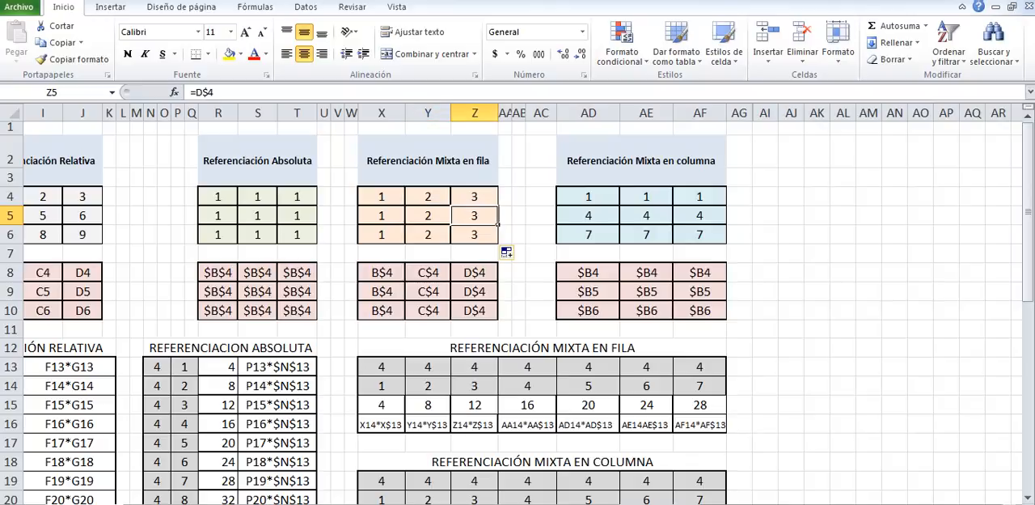
pyautogui.click(401, 237)
pyautogui.click(450, 241)
pyautogui.click(495, 239)
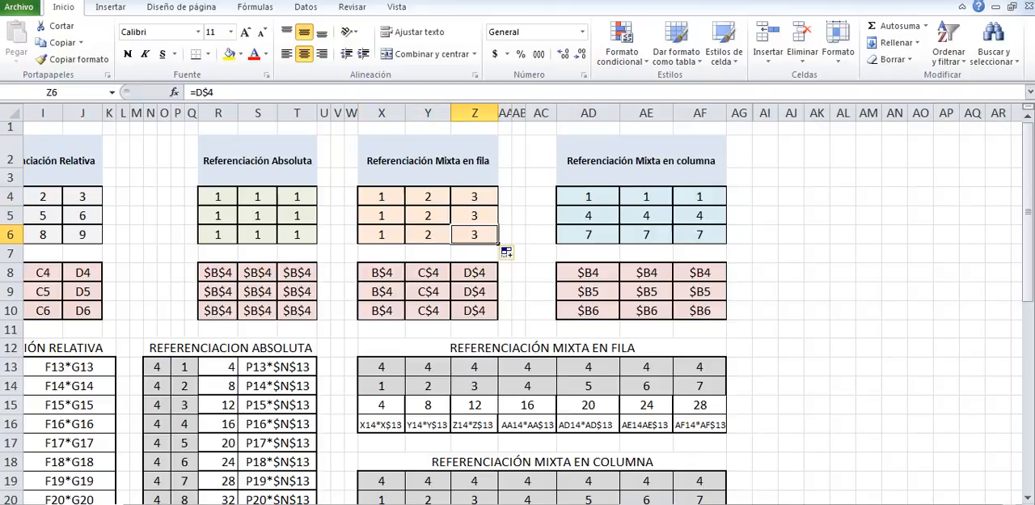
# Fill the =X14*X$13 formula from X15 across to Z15 and review the formulas in X15:Z15.
pyautogui.scroll(-1, 518, 312)
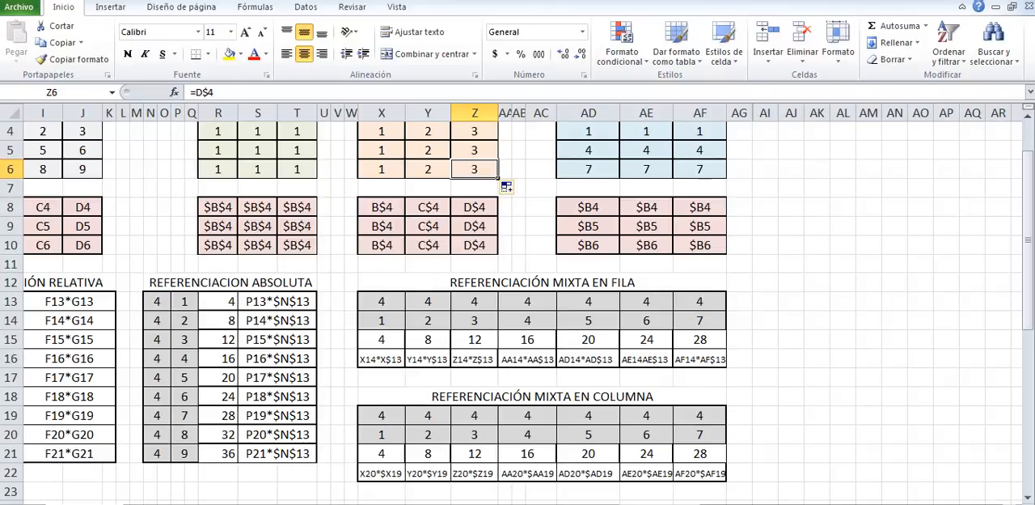
pyautogui.click(382, 339)
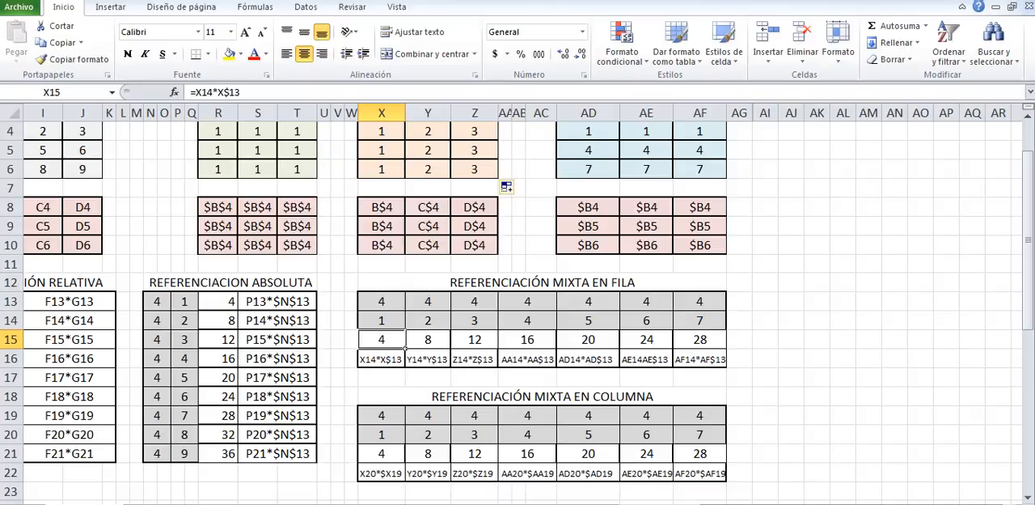
pyautogui.moveTo(406, 348); pyautogui.dragTo(500, 351)
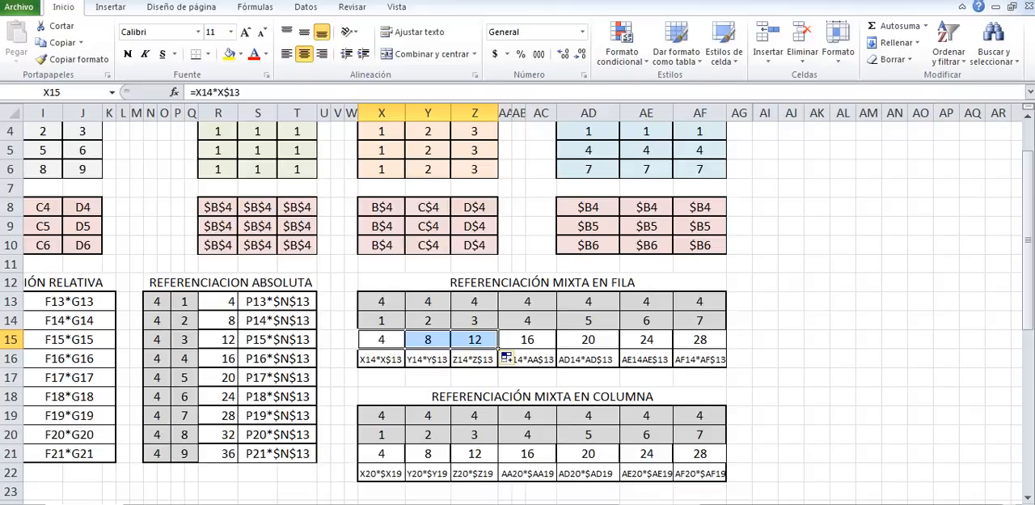
pyautogui.click(428, 340)
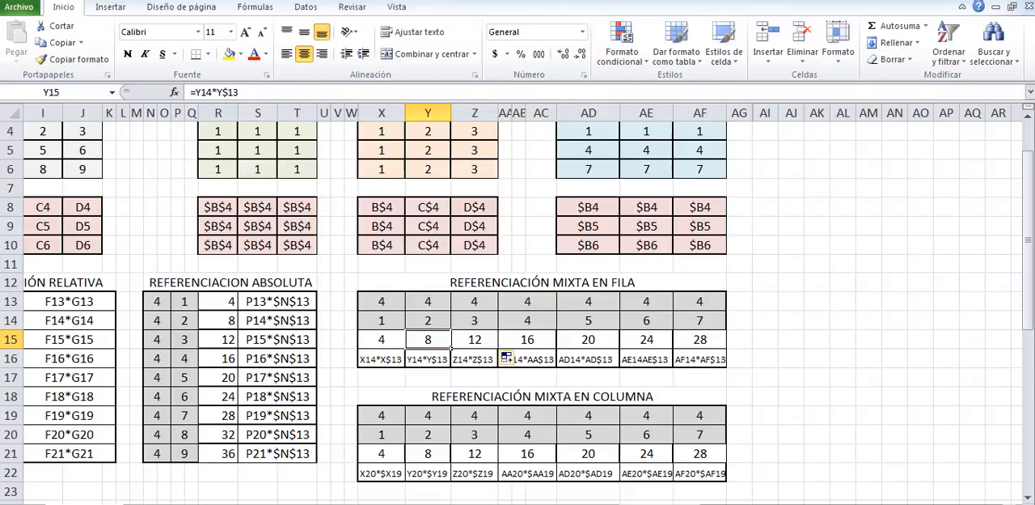
pyautogui.click(474, 340)
pyautogui.click(381, 340)
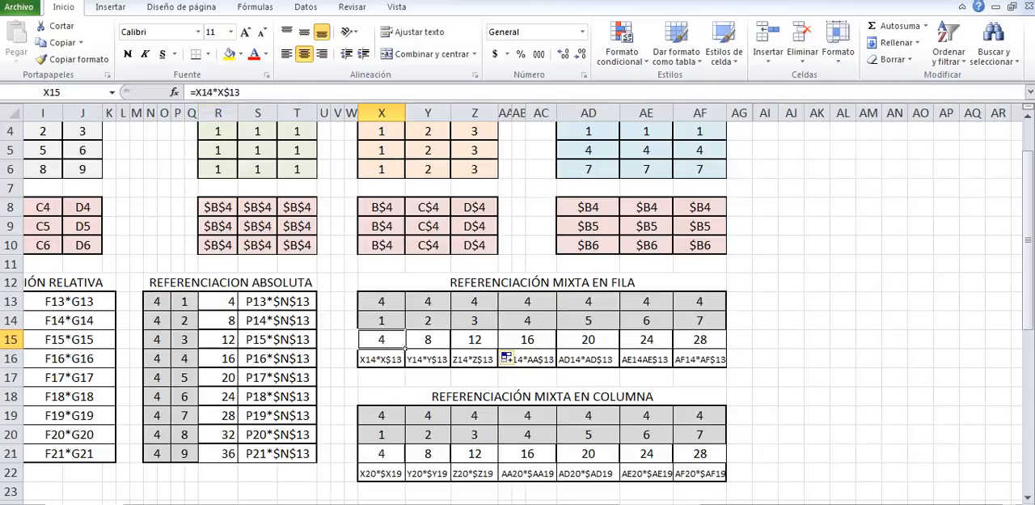
pyautogui.click(428, 340)
pyautogui.click(475, 340)
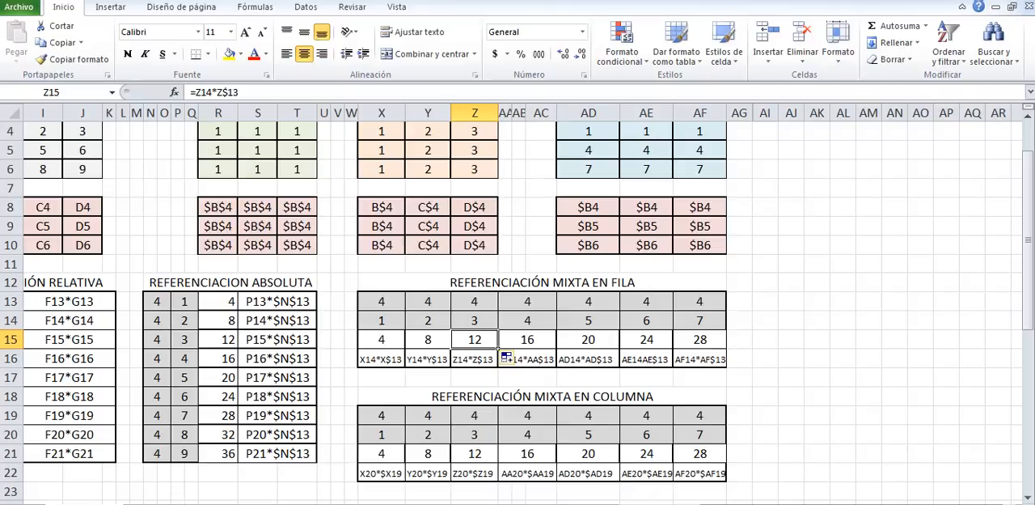
# Fill the =$B4 formula from AD4 through AF6 and review the column-mixed references in AD4:AD6 and AE4.
pyautogui.scroll(1, 518, 313)
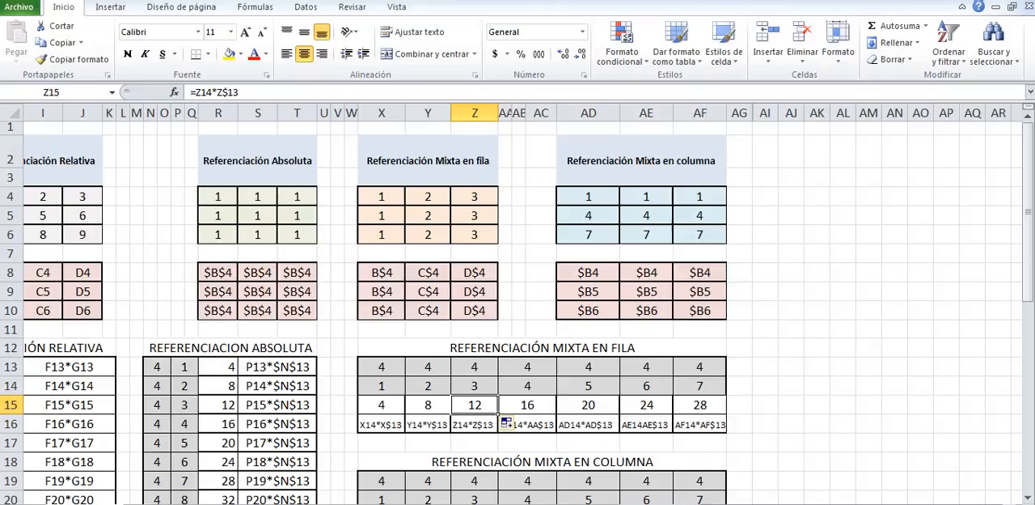
pyautogui.scroll(-1, 518, 312)
pyautogui.scroll(1, 518, 313)
pyautogui.click(613, 202)
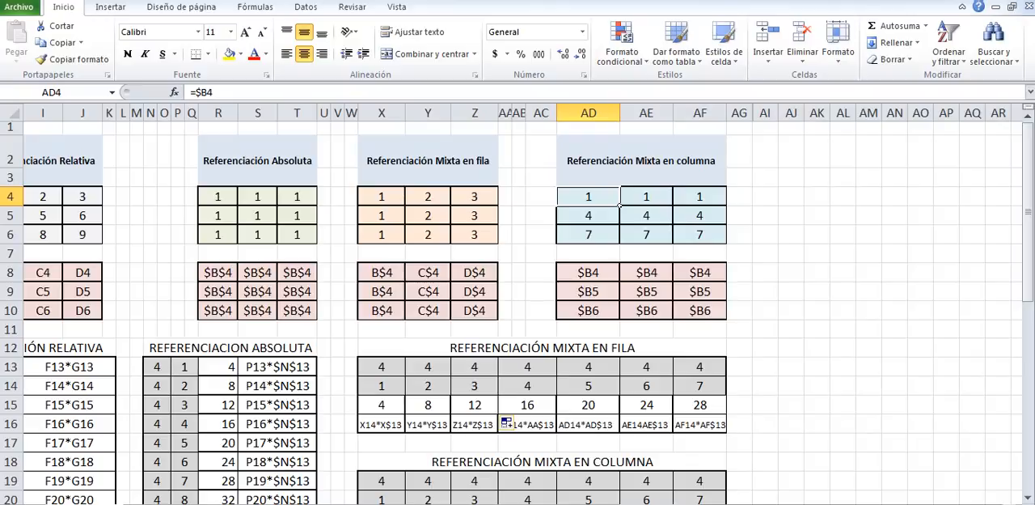
pyautogui.moveTo(620, 206); pyautogui.dragTo(727, 243)
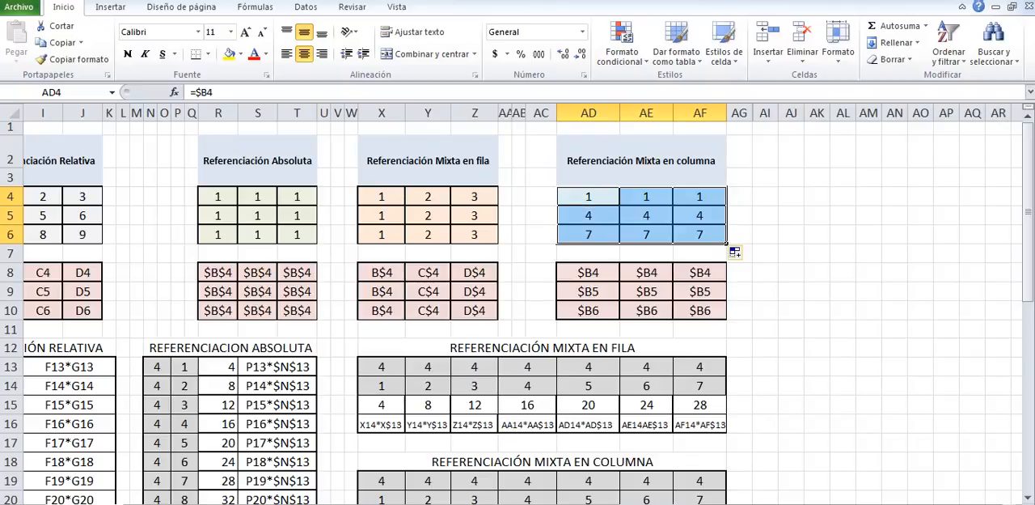
pyautogui.click(618, 222)
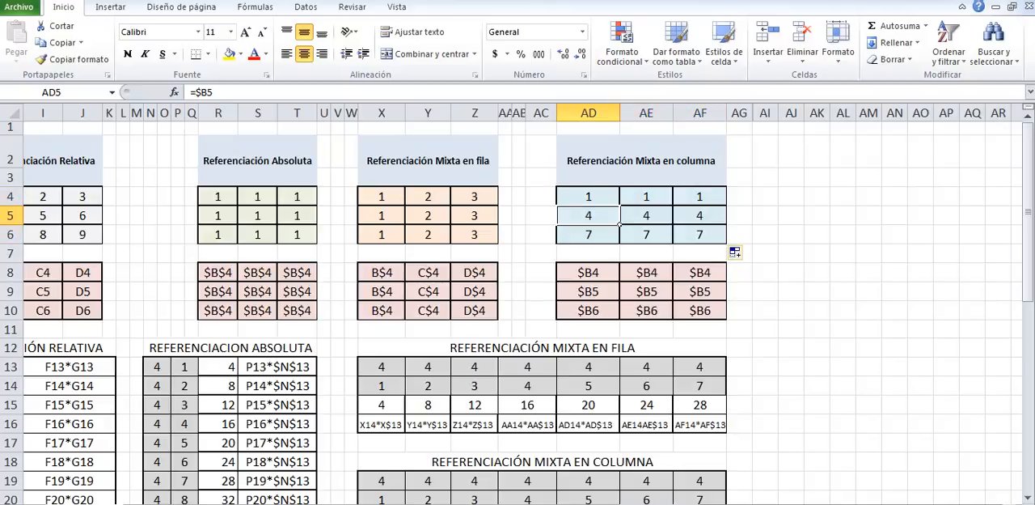
pyautogui.click(619, 205)
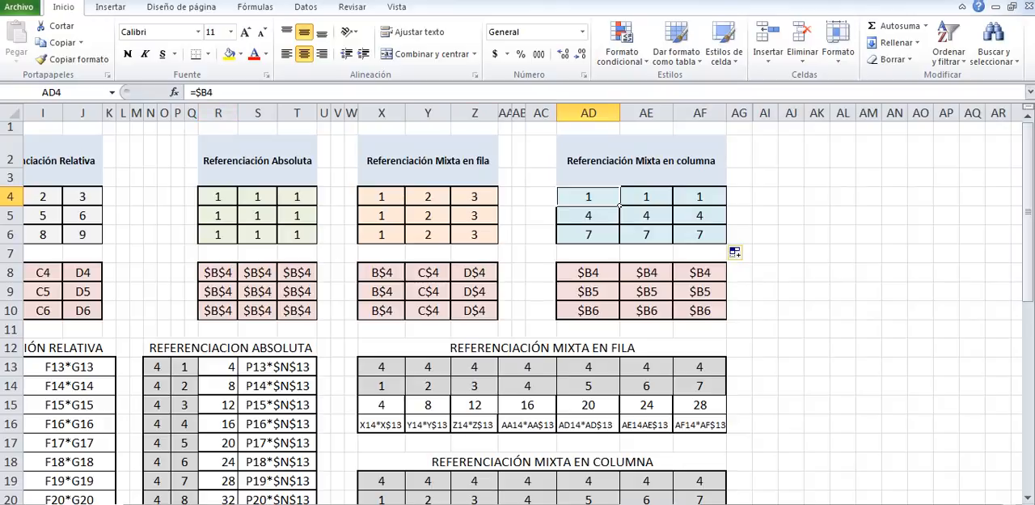
pyautogui.click(620, 224)
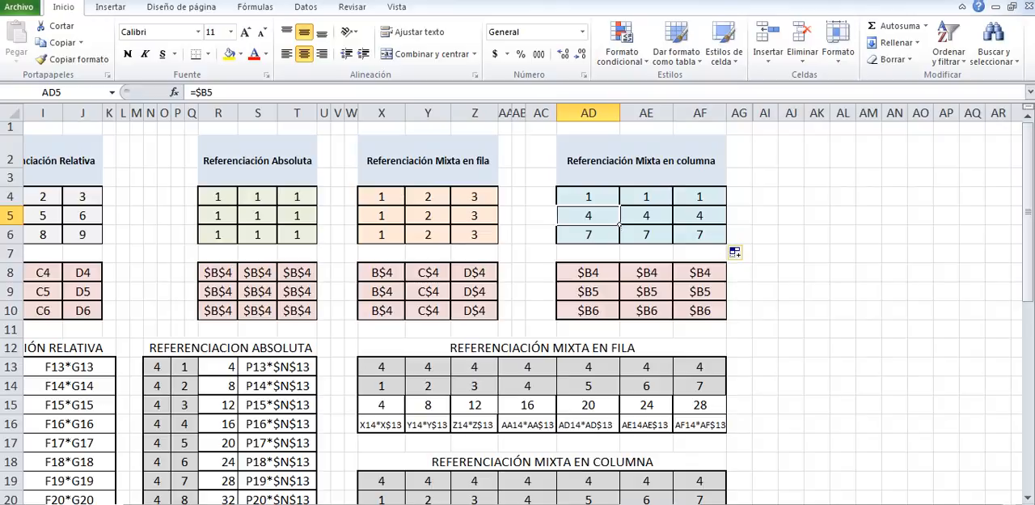
pyautogui.click(619, 243)
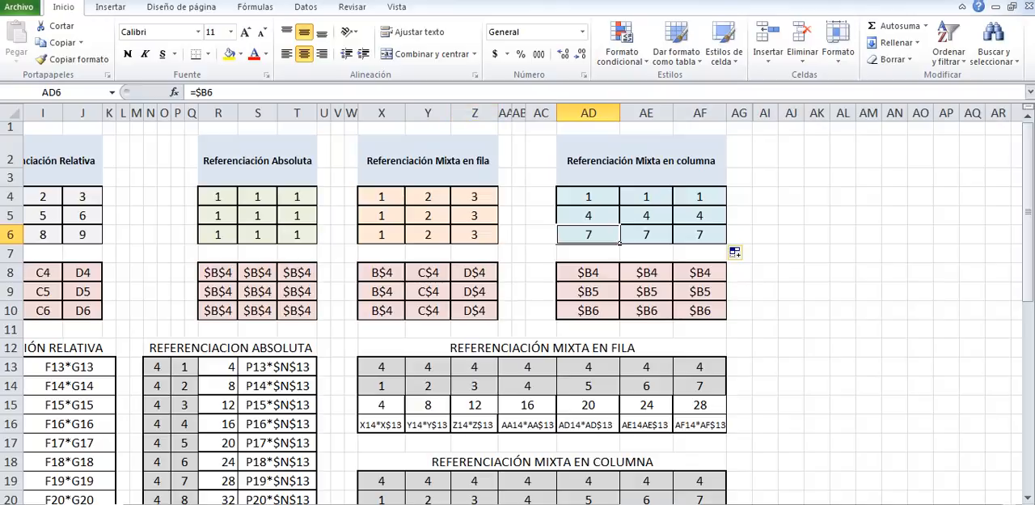
pyautogui.click(672, 205)
# Fill the =X20*$X19 formula from X21 across to Z21 and compare the formulas in X21:Z21.
pyautogui.scroll(-2, 671, 204)
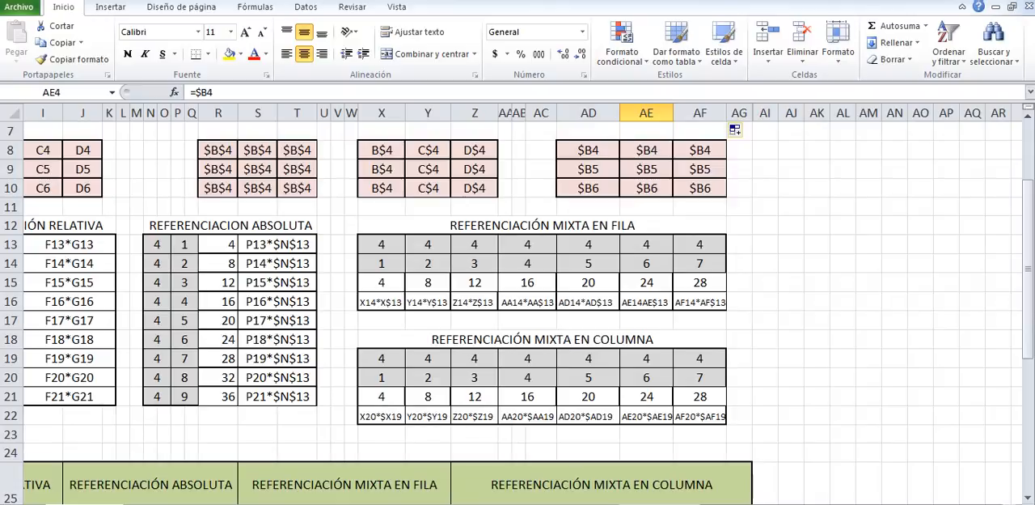
pyautogui.click(402, 401)
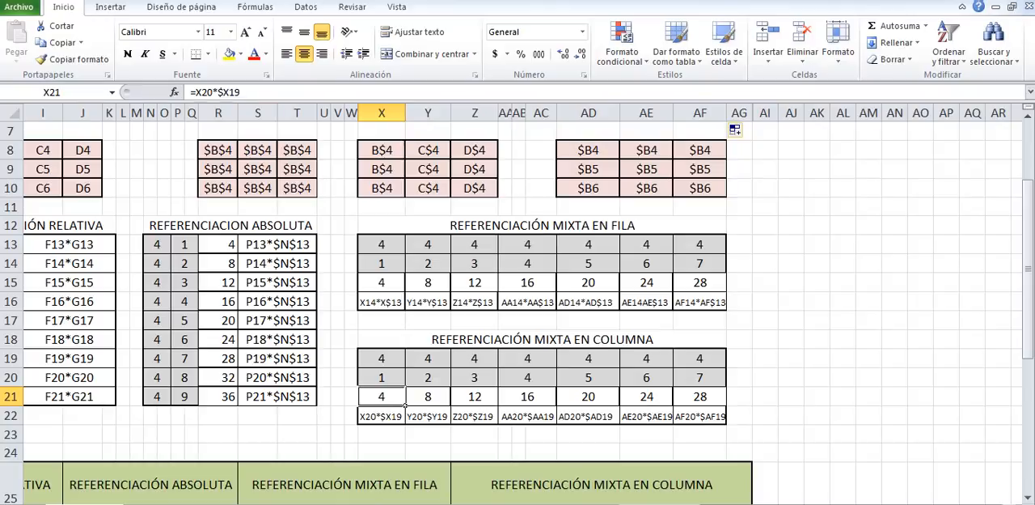
pyautogui.moveTo(404, 405); pyautogui.dragTo(497, 404)
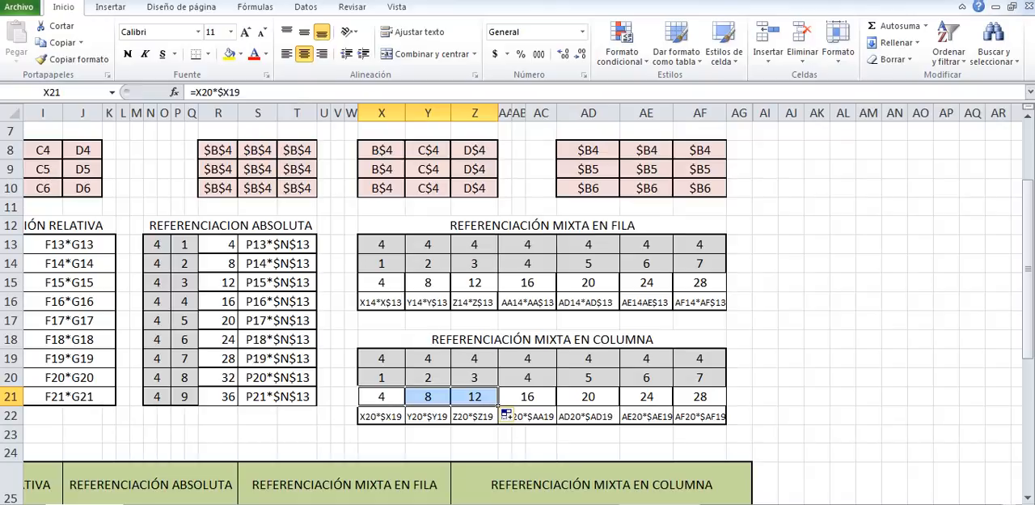
pyautogui.click(404, 385)
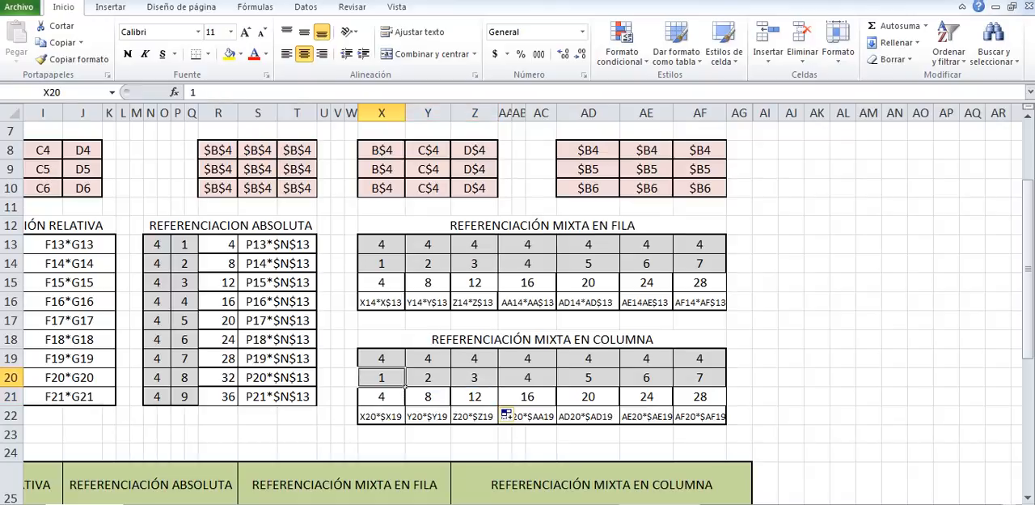
pyautogui.click(403, 402)
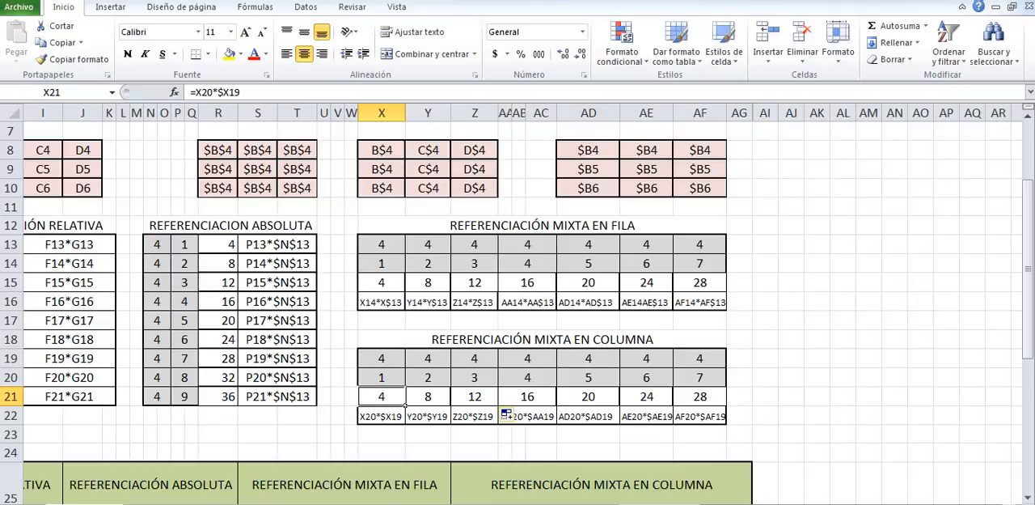
pyautogui.click(428, 396)
pyautogui.click(382, 396)
pyautogui.click(428, 396)
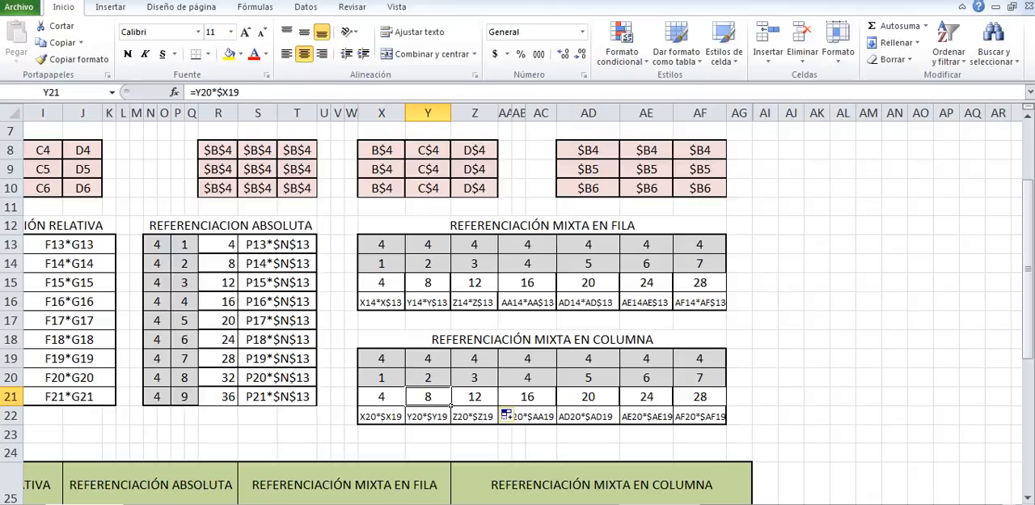
pyautogui.click(474, 397)
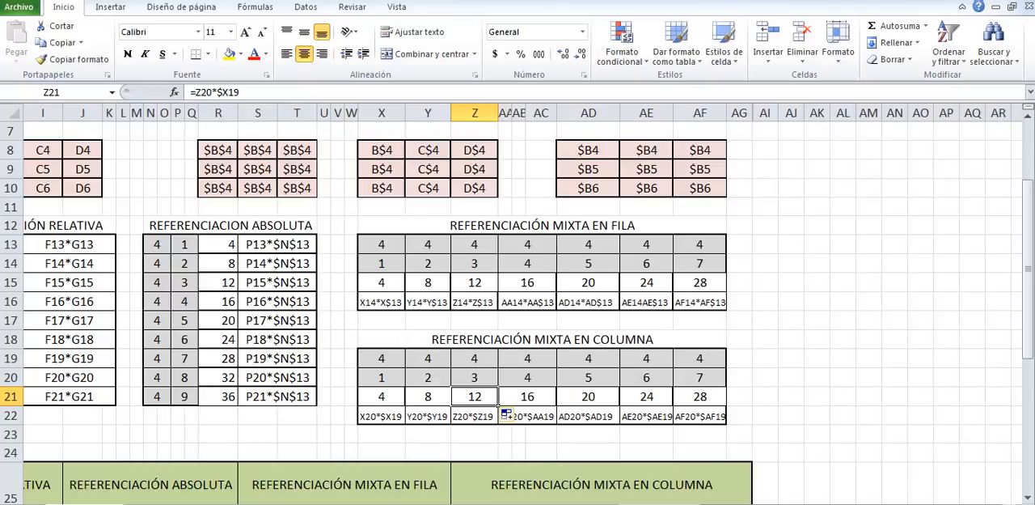
pyautogui.click(765, 320)
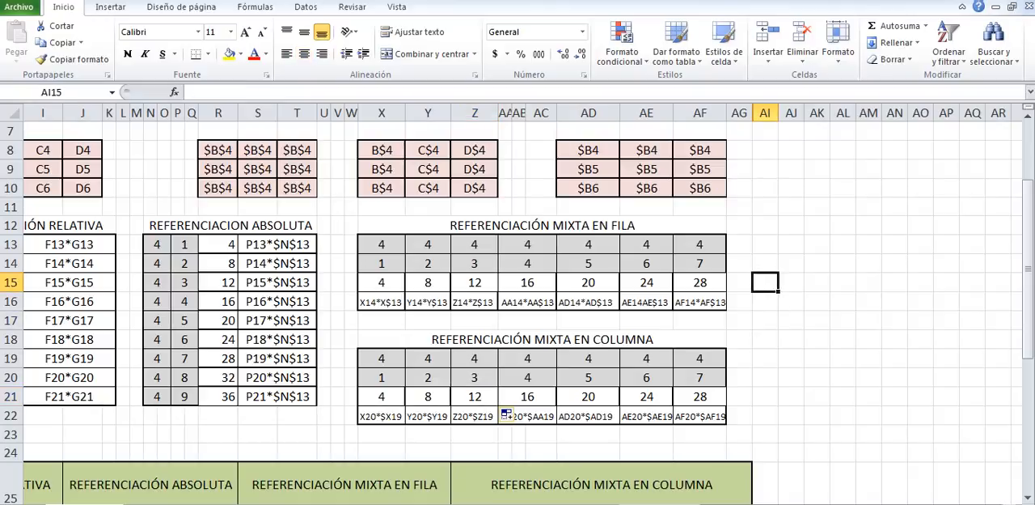
pyautogui.scroll(2, 518, 308)
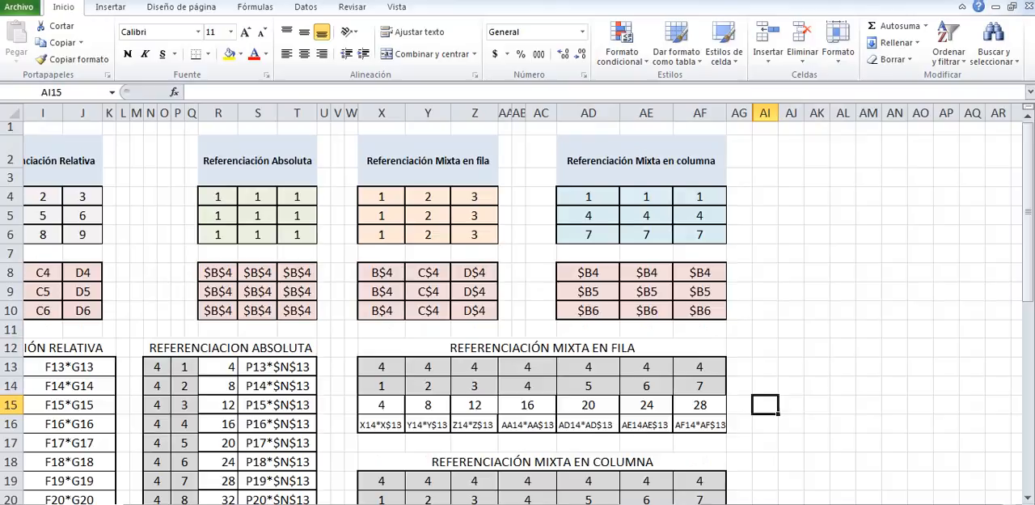
pyautogui.hotkey('alt', 'Tab')
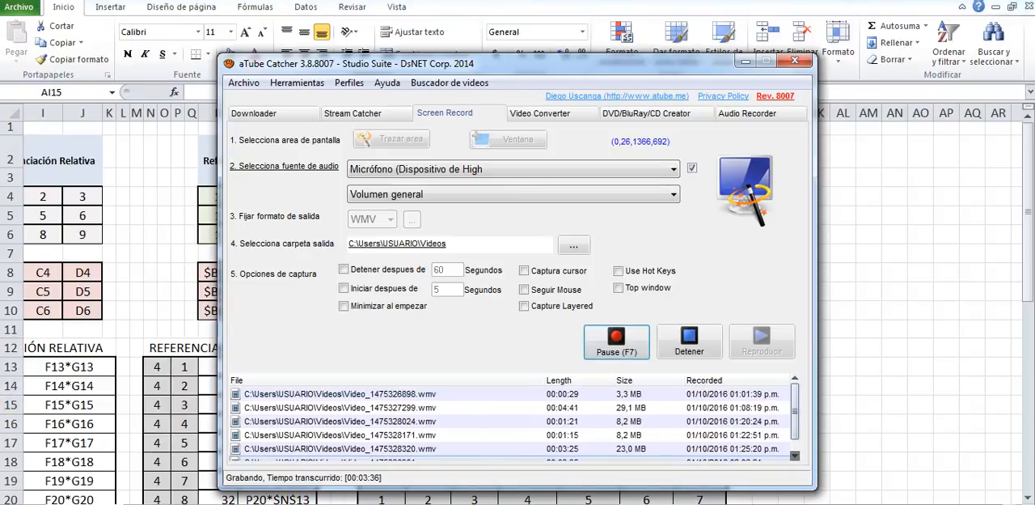